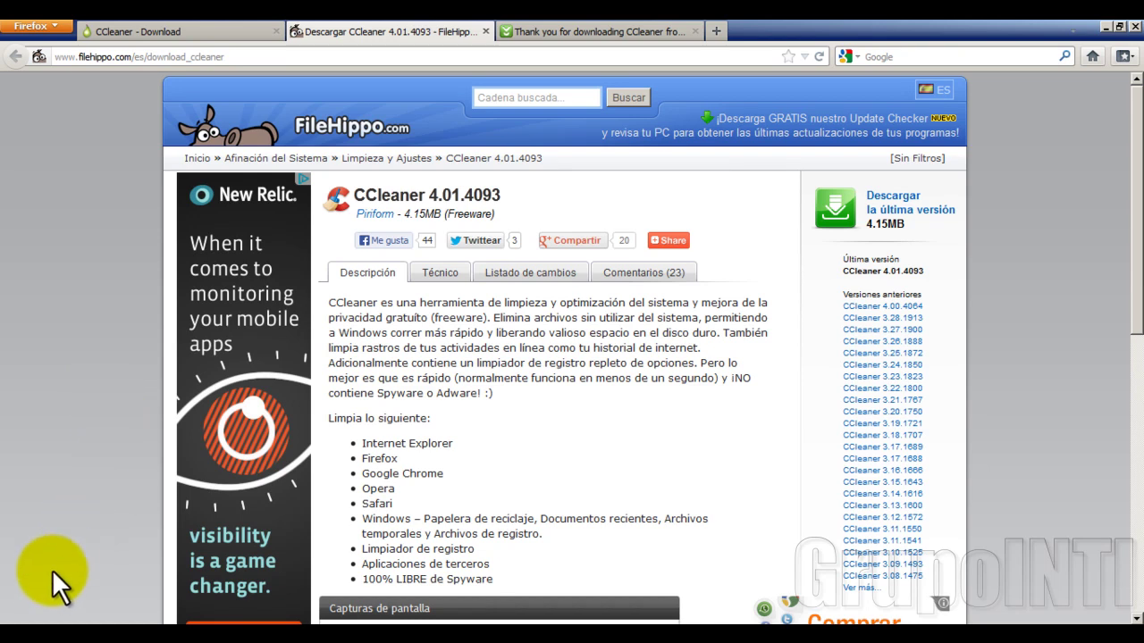
Search the installed programs for ccleaner and launch CCleaner
click(18, 637)
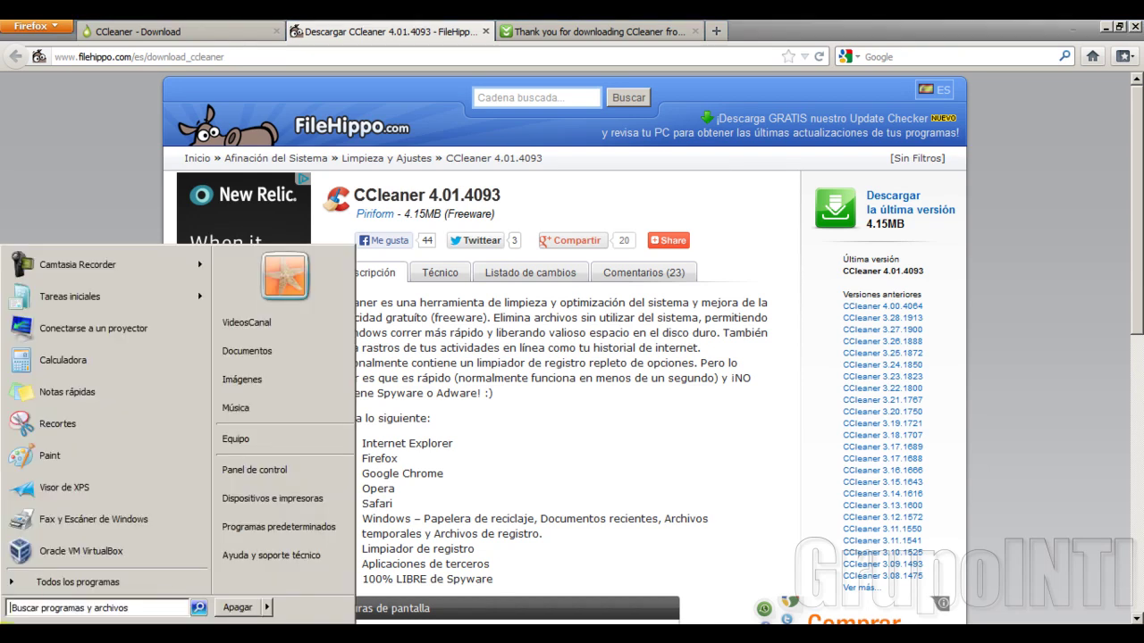
click(34, 609)
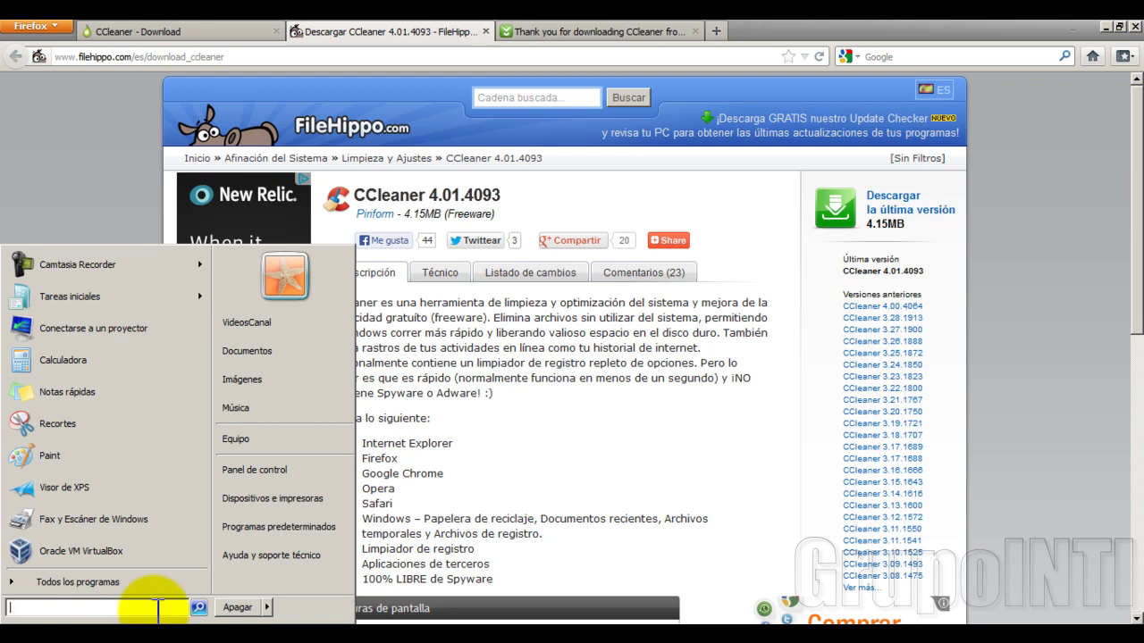
text(cclea)
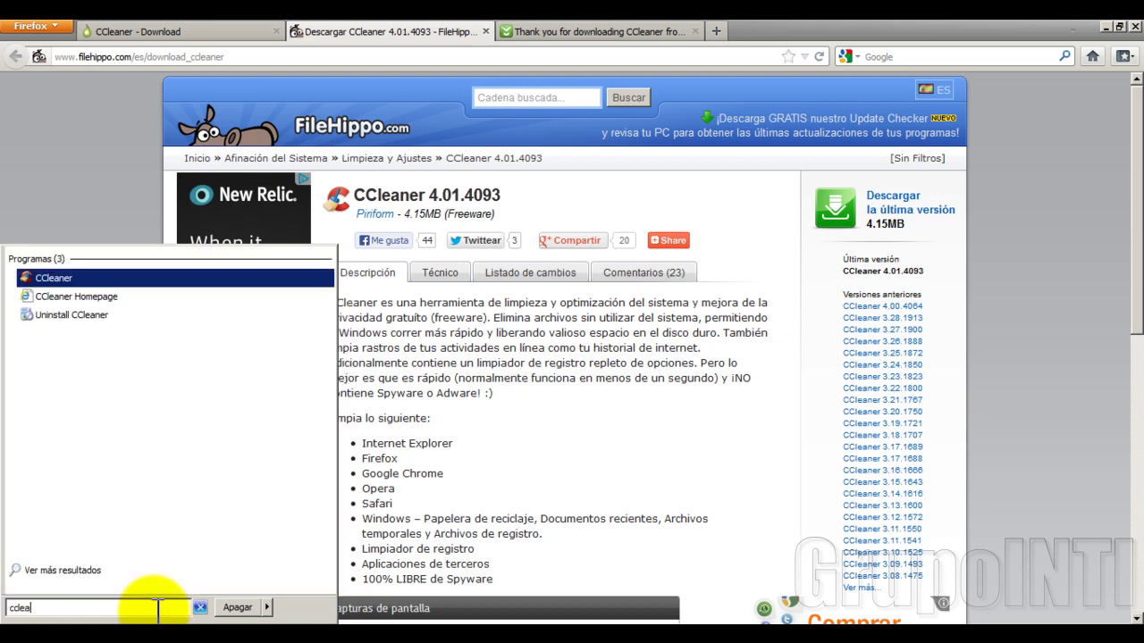
text(ner)
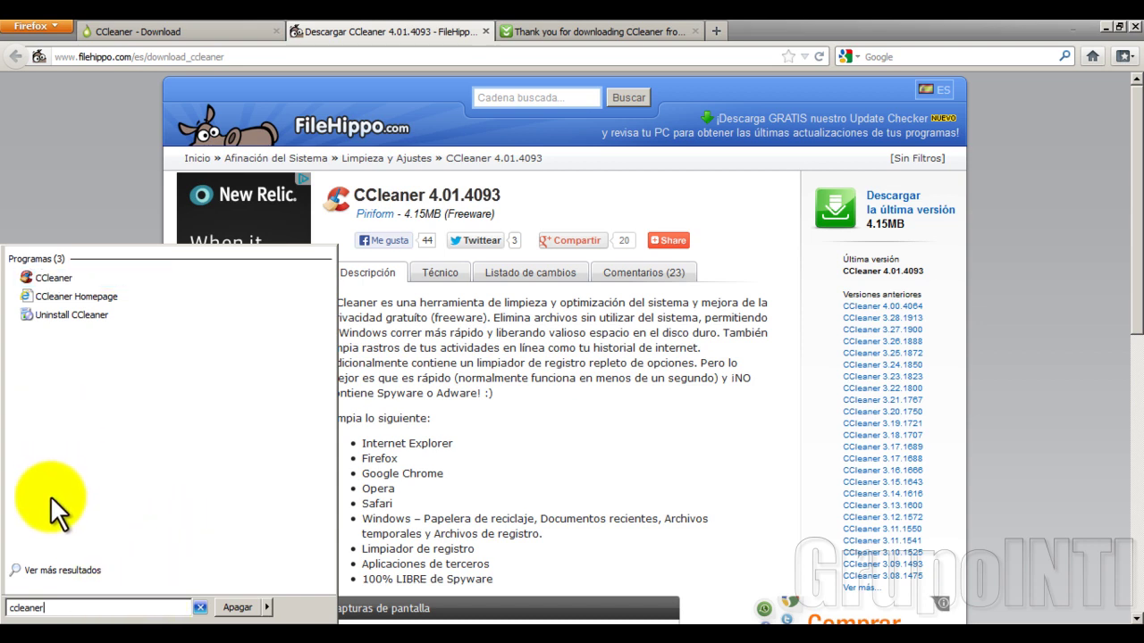
click(51, 284)
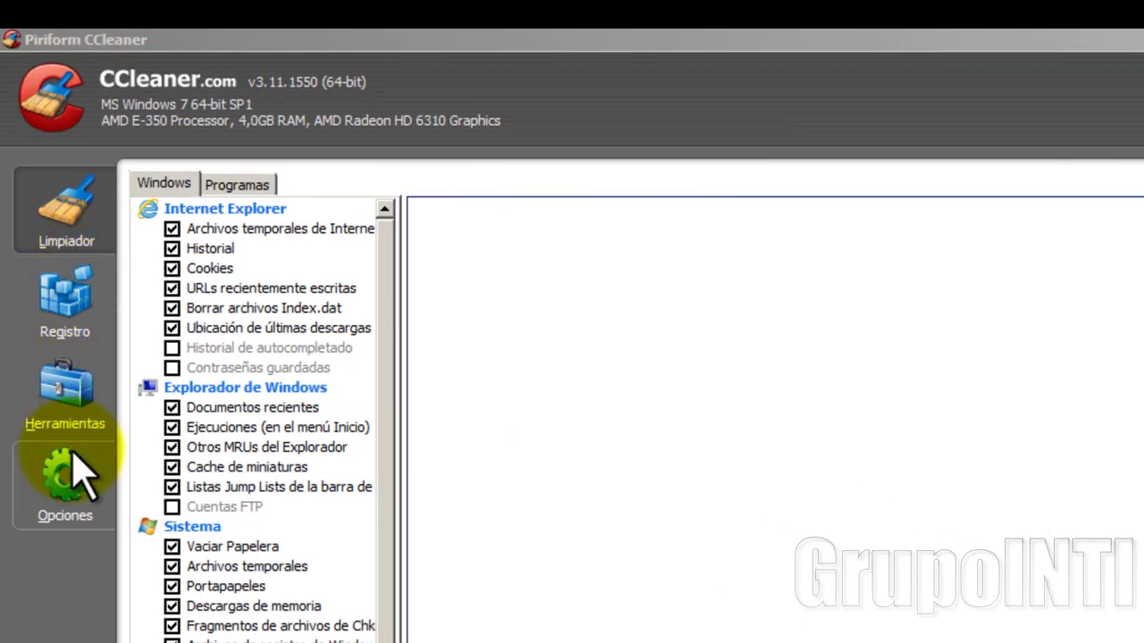
Open the Limpiador section and examine which Windows and Programas items are selected for cleaning
click(72, 223)
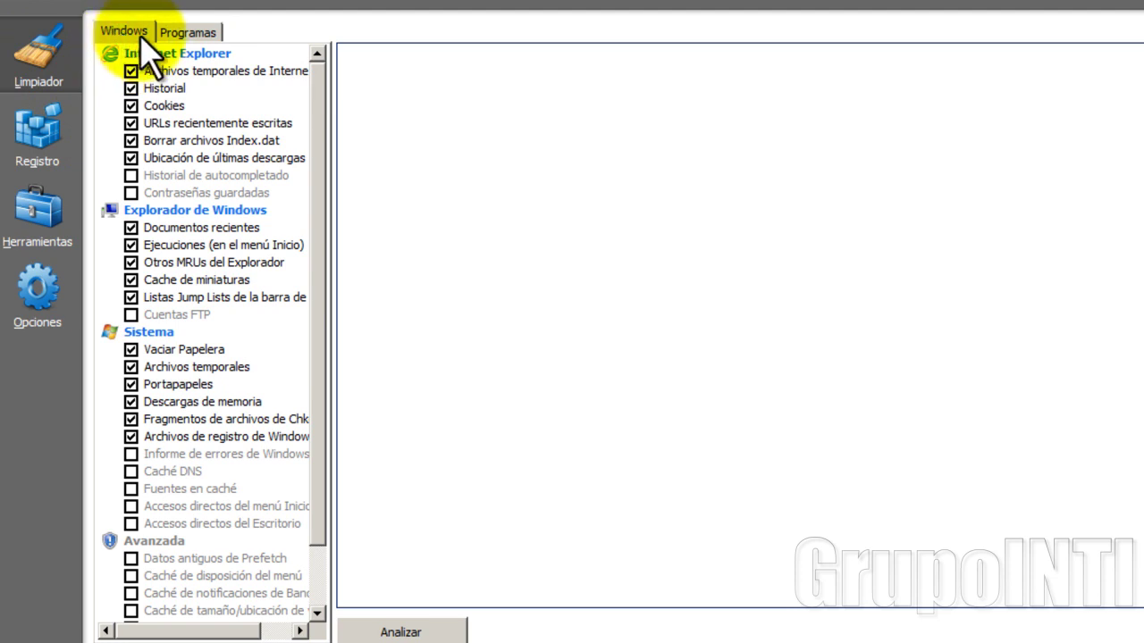
click(175, 34)
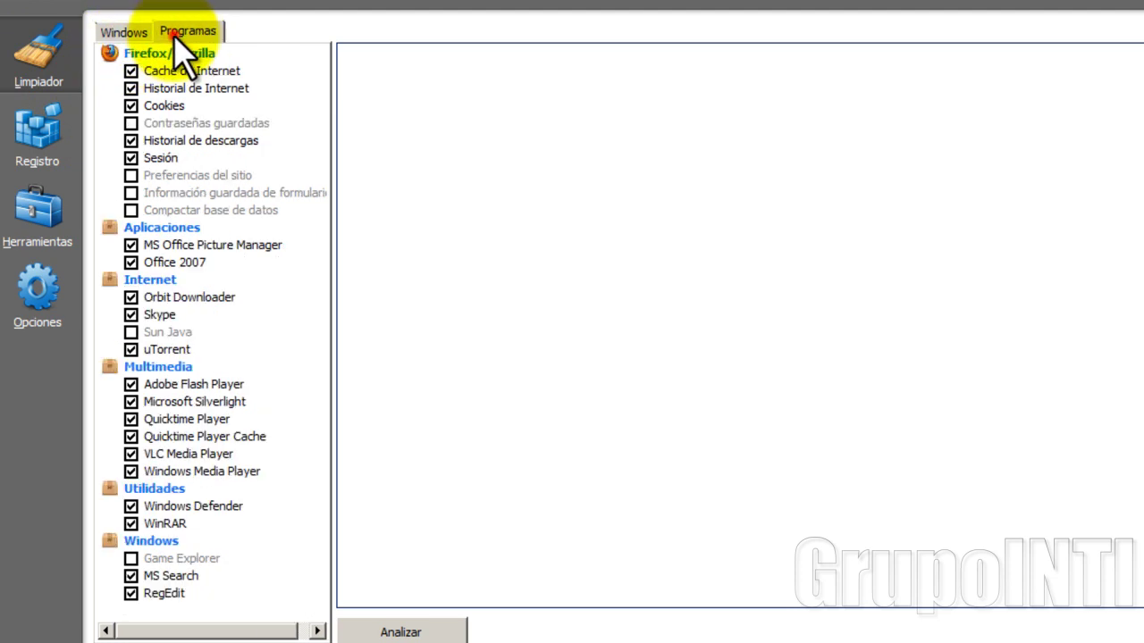
click(120, 32)
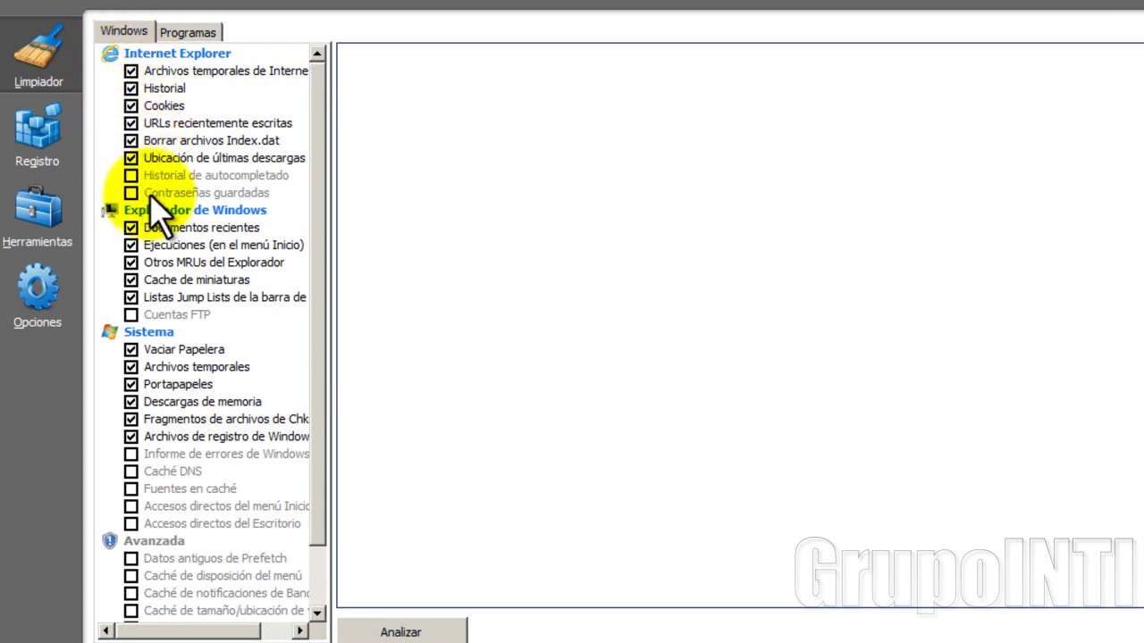
scroll(163, 541, down, 1)
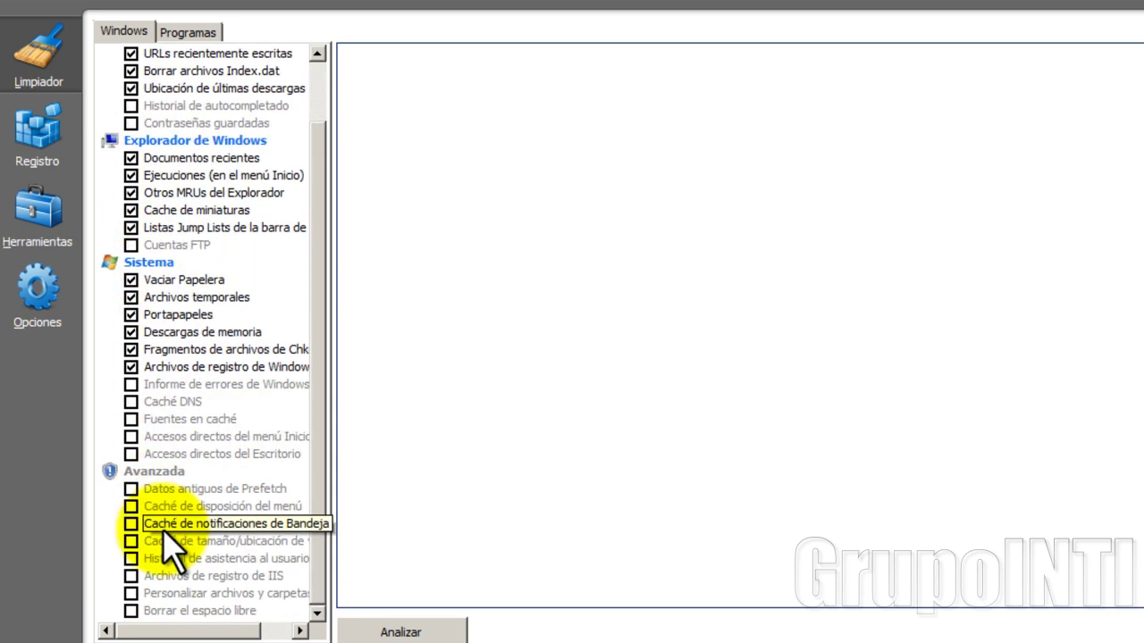
scroll(164, 536, up, 1)
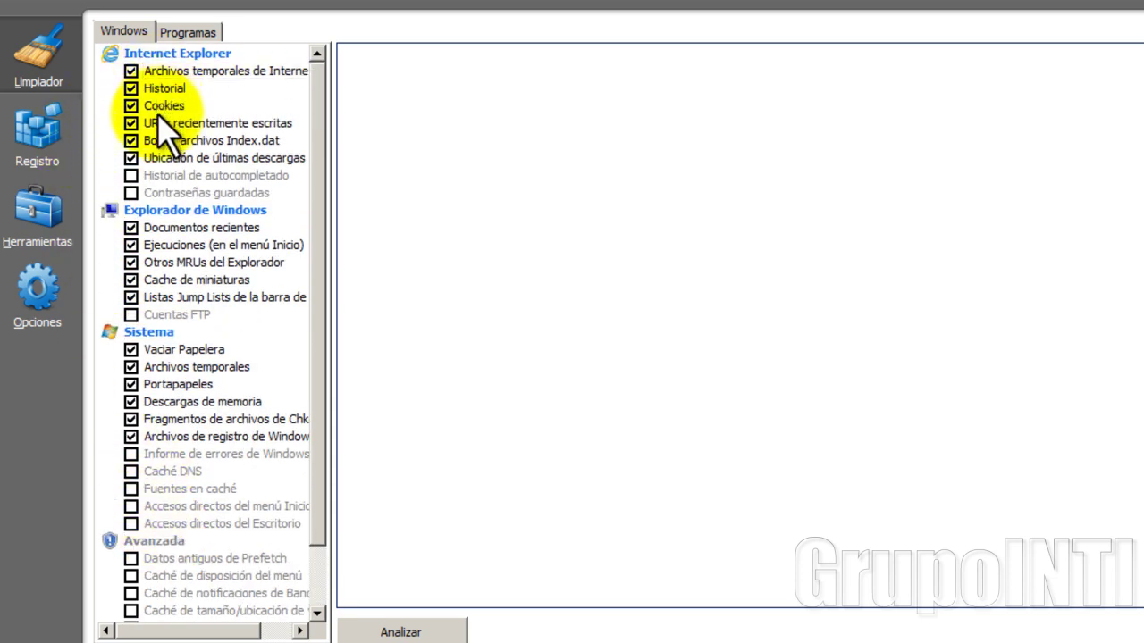
scroll(161, 523, down, 1)
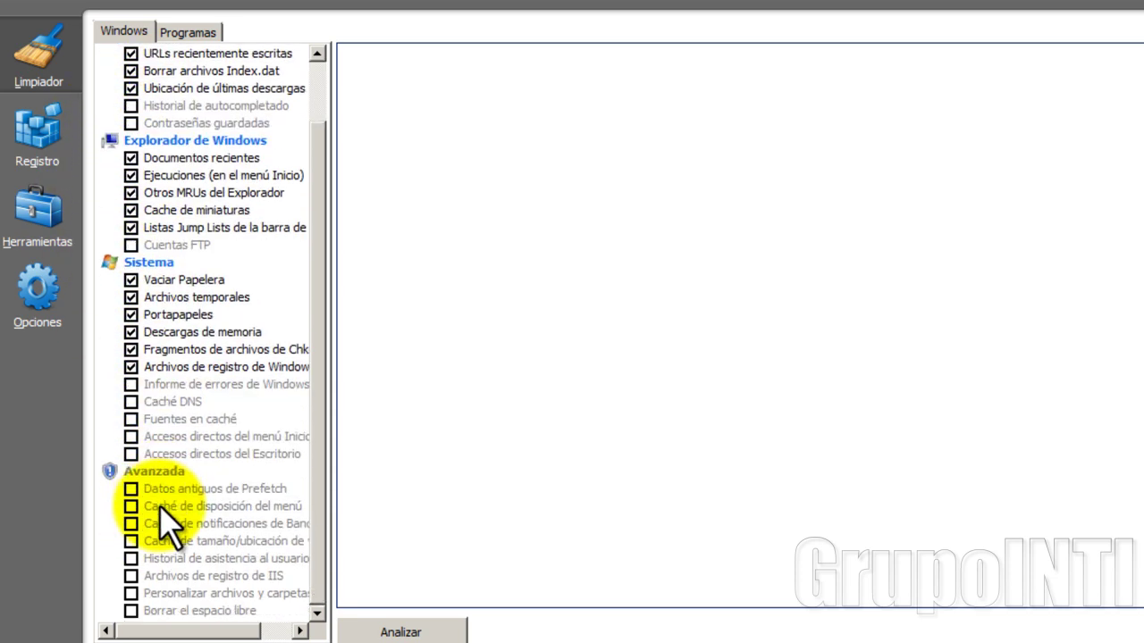
scroll(160, 523, up, 1)
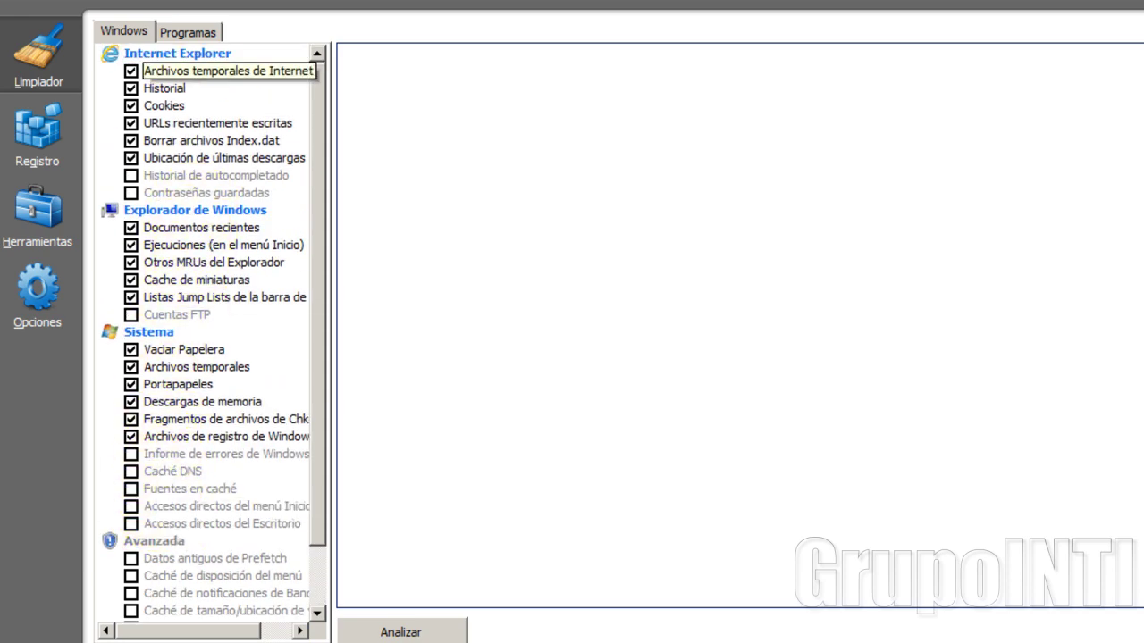
scroll(196, 496, down, 1)
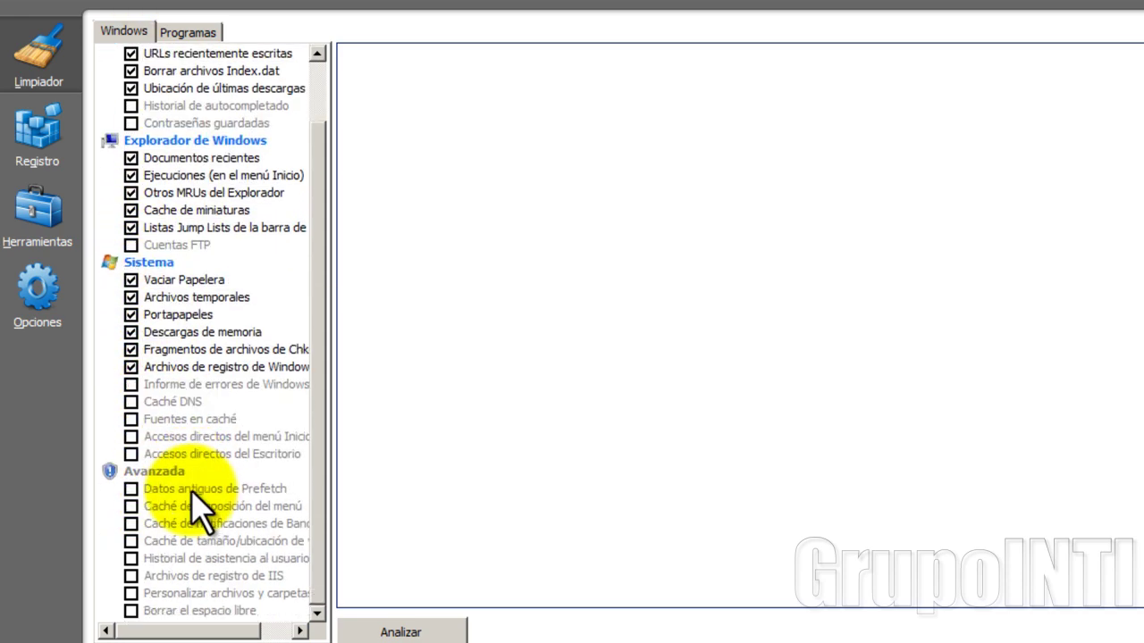
scroll(193, 490, up, 1)
scroll(191, 473, down, 1)
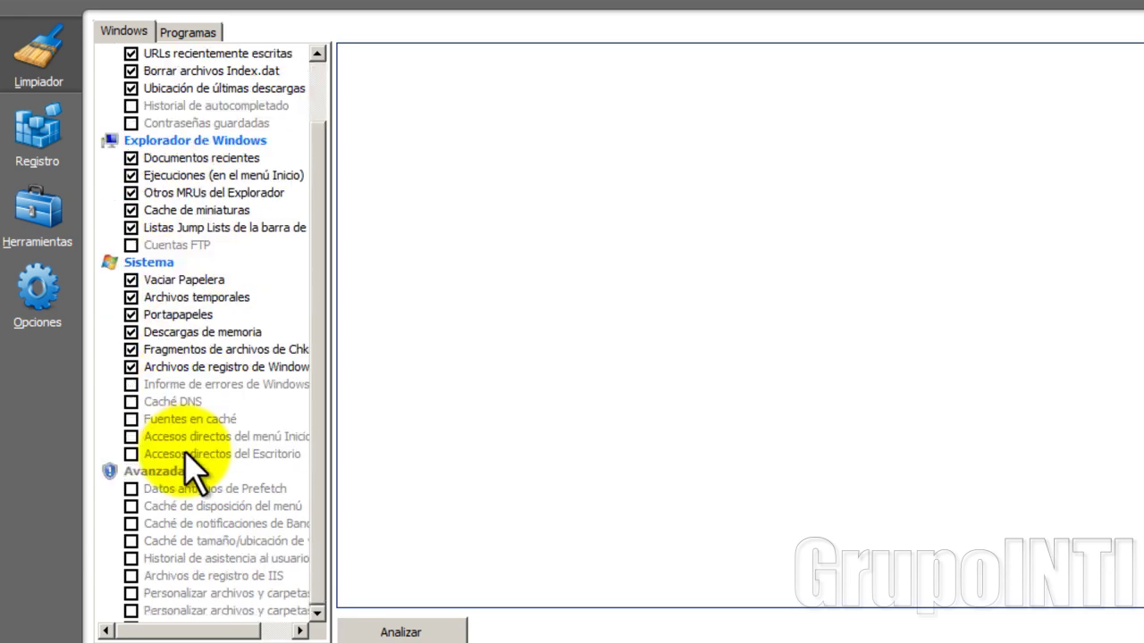
scroll(199, 455, up, 1)
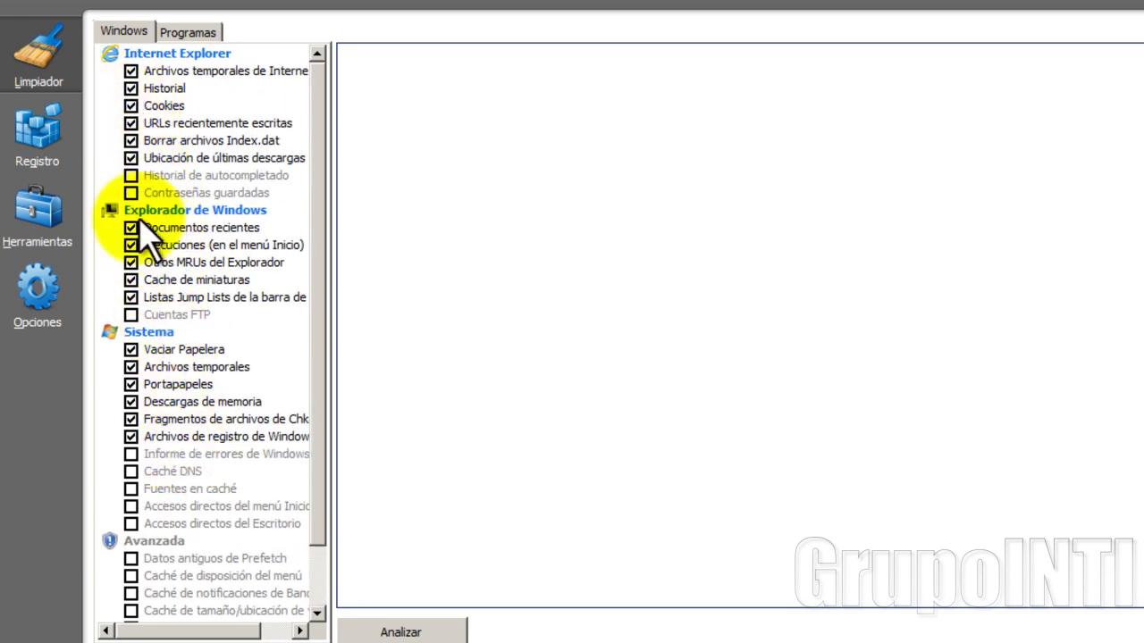
scroll(174, 523, down, 1)
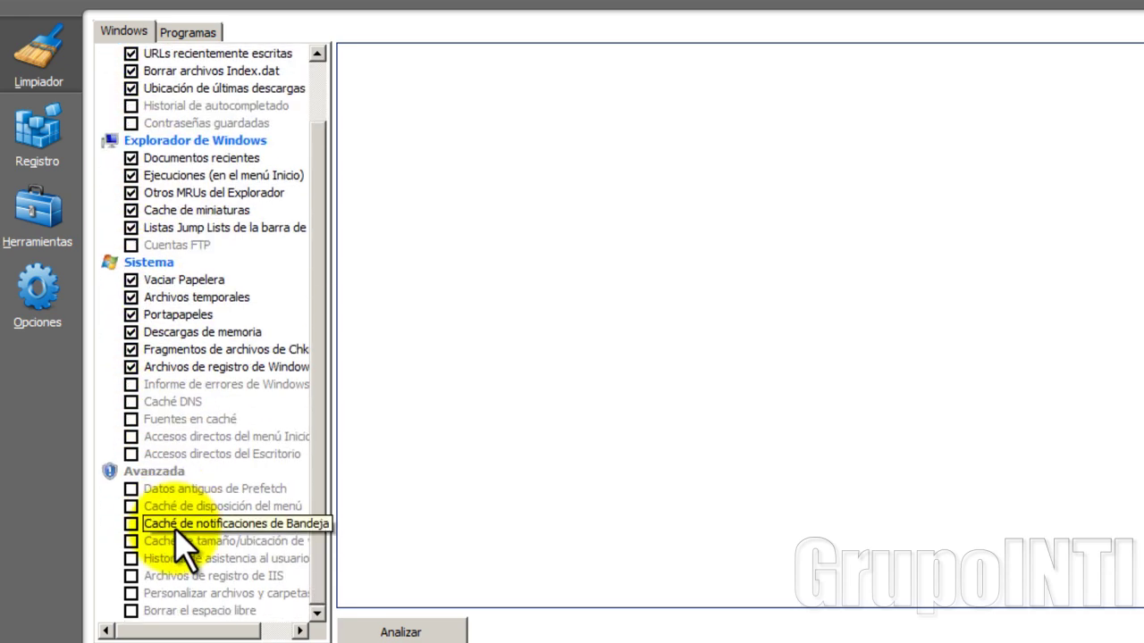
click(184, 32)
click(133, 31)
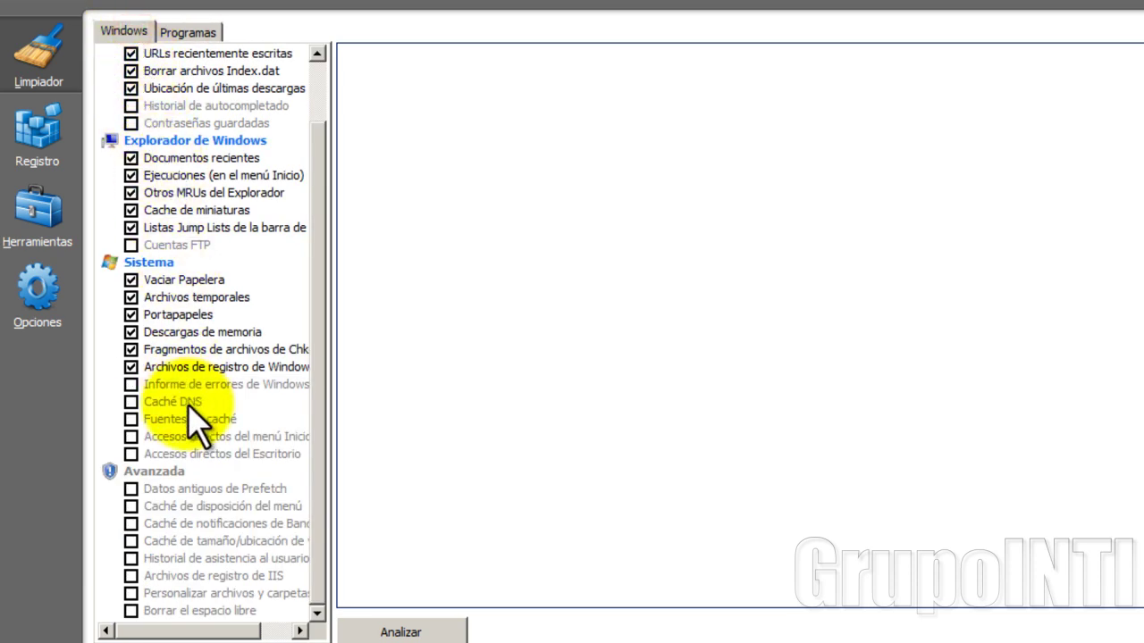
Review the Sistema and Avanzada cleaning options for Windows, and those for Programas
scroll(188, 404, up, 1)
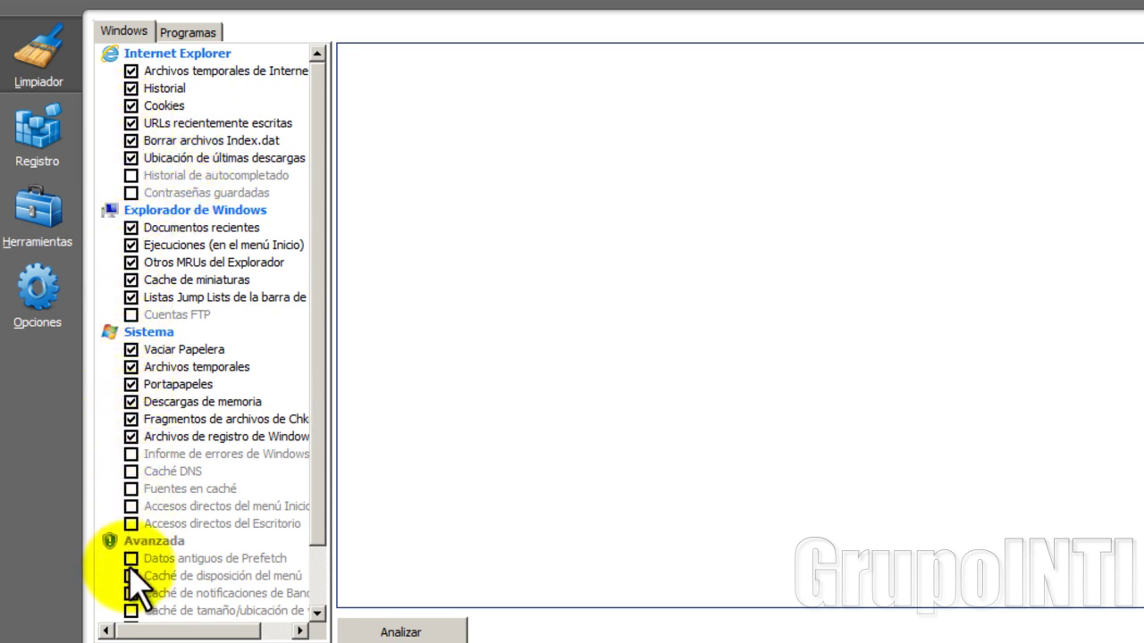
scroll(147, 516, down, 2)
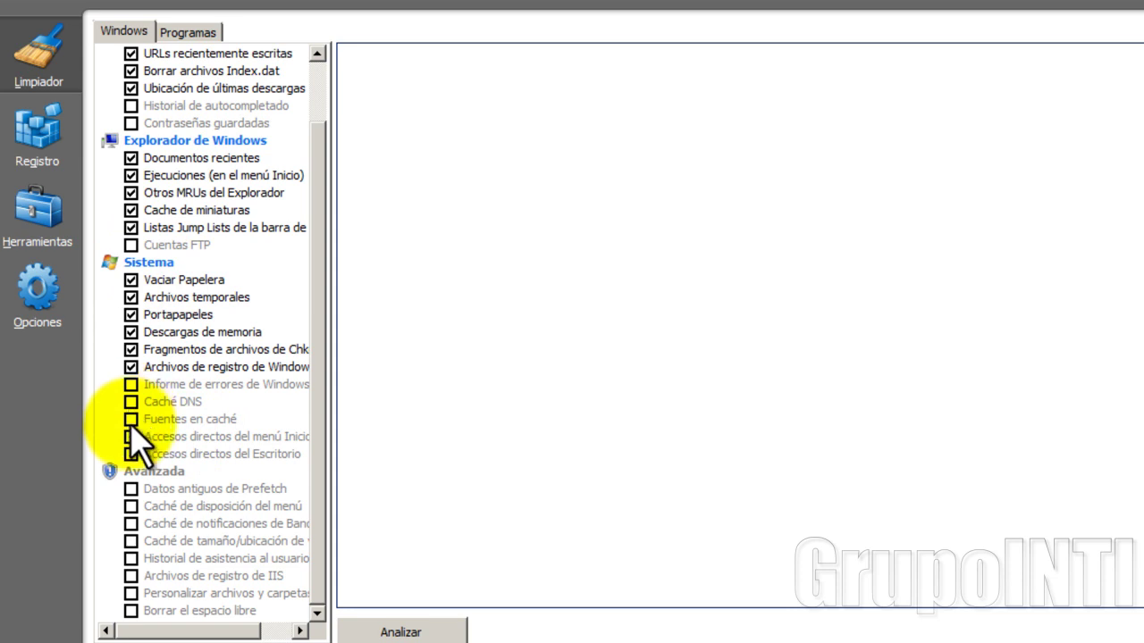
scroll(161, 304, up, 2)
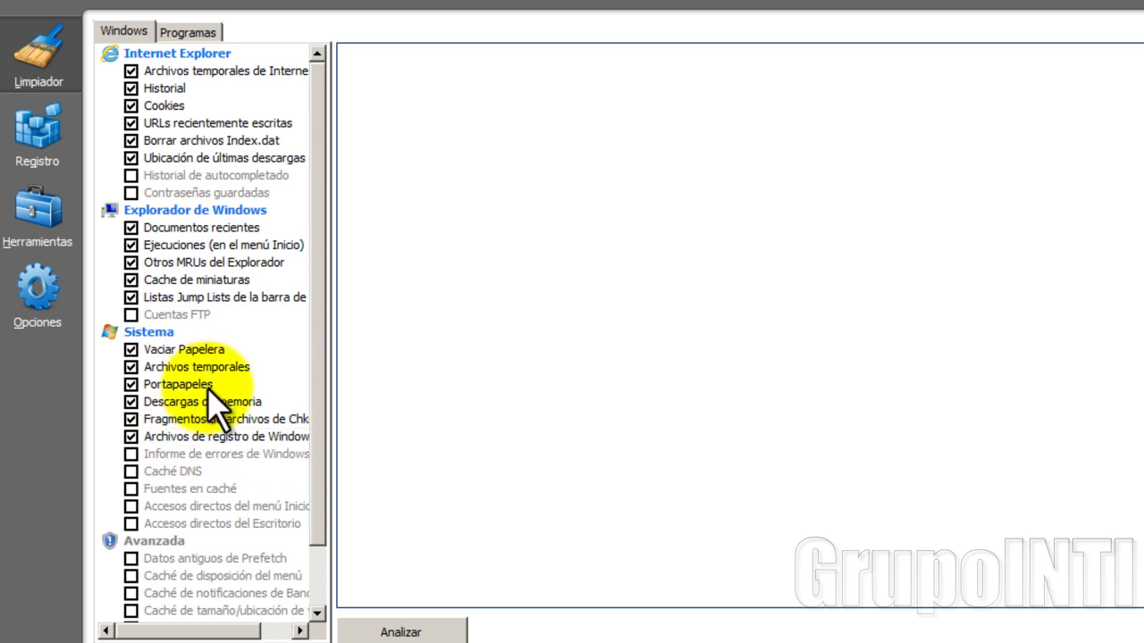
scroll(205, 514, down, 1)
scroll(203, 537, up, 1)
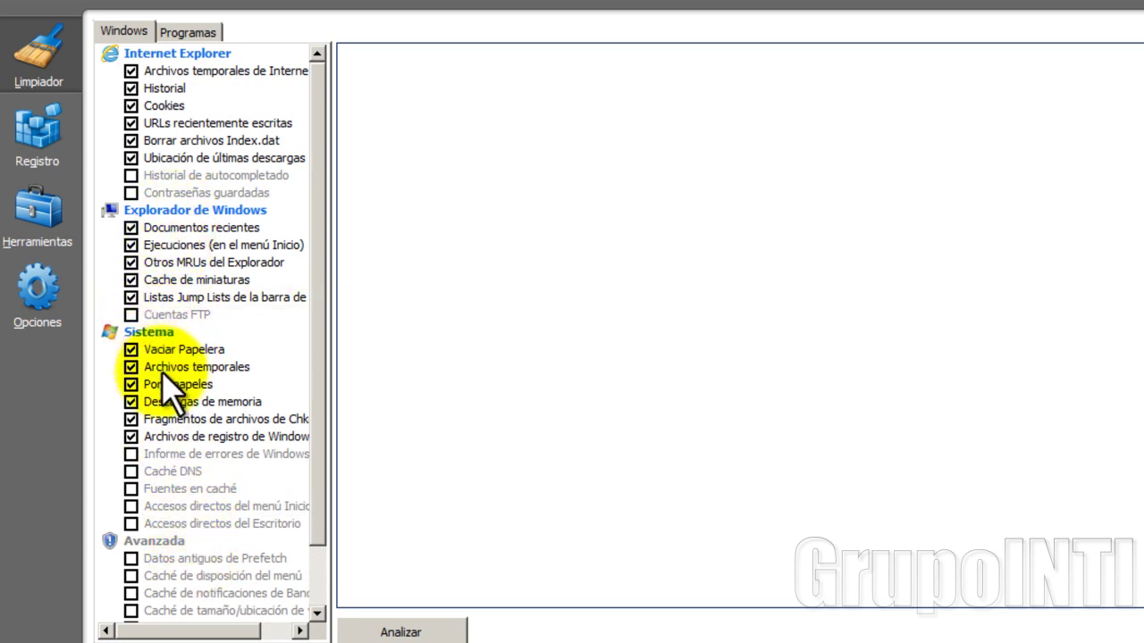
scroll(152, 389, down, 1)
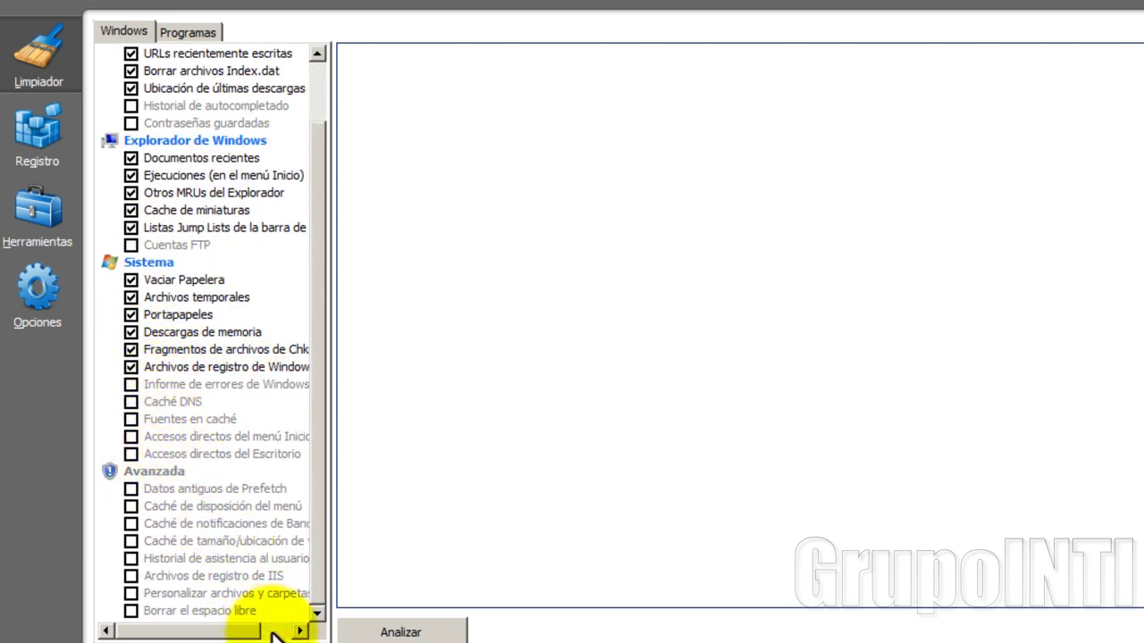
scroll(203, 547, up, 1)
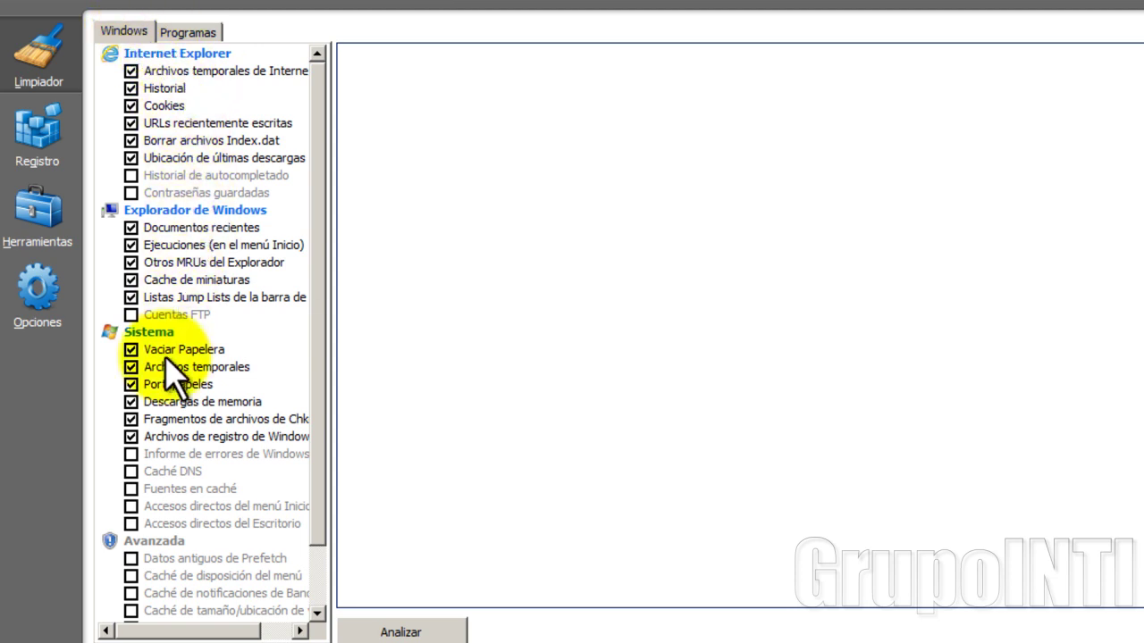
scroll(170, 420, down, 1)
scroll(169, 482, up, 1)
scroll(170, 483, up, 1)
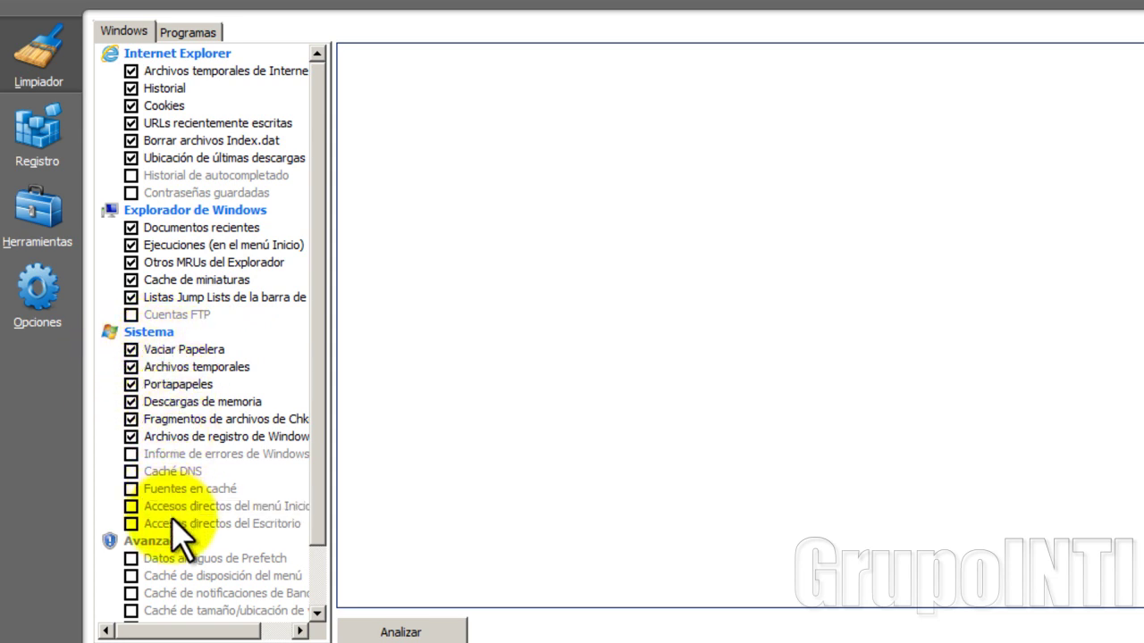
scroll(171, 517, down, 2)
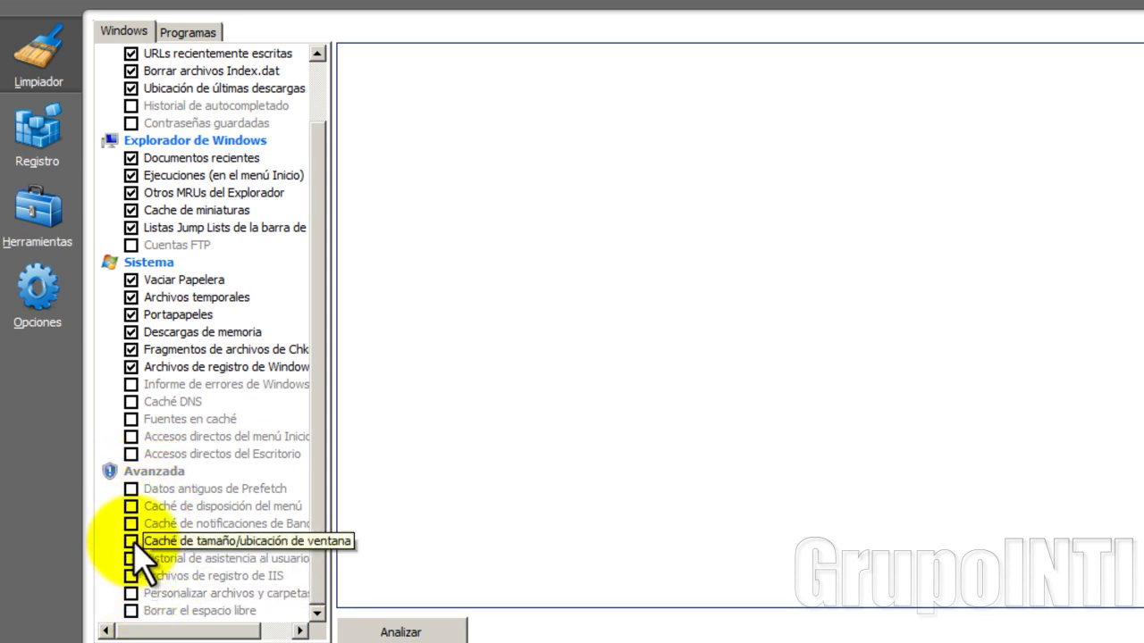
click(179, 36)
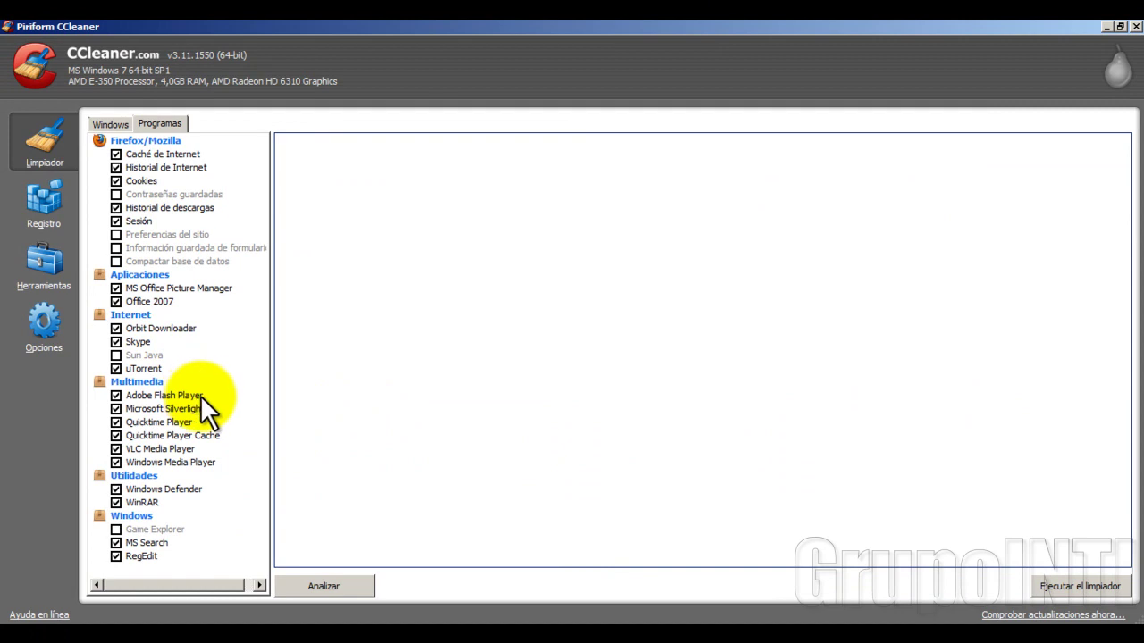
click(110, 125)
click(156, 125)
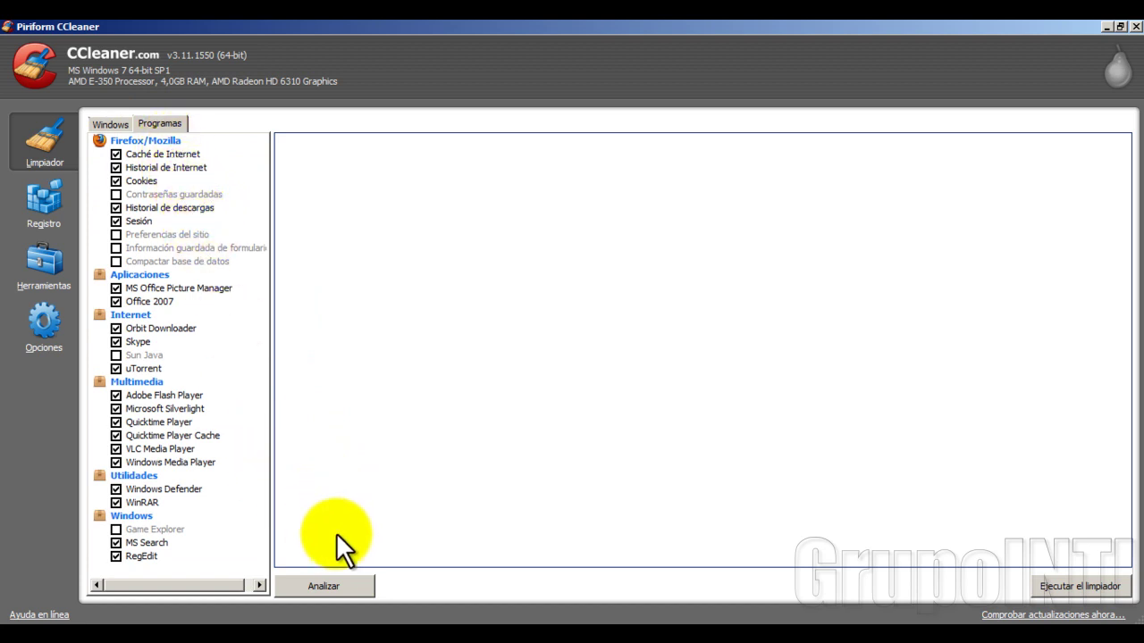
Analyze the selected items and clean them, accepting permanent file deletion, and start a second analysis
click(323, 586)
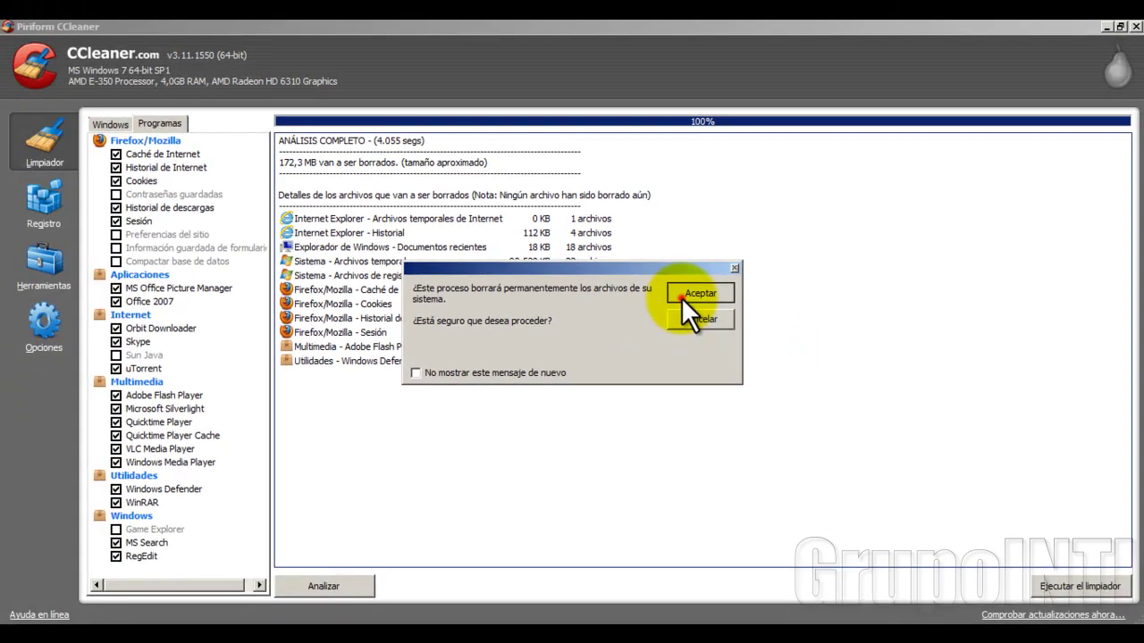
click(738, 347)
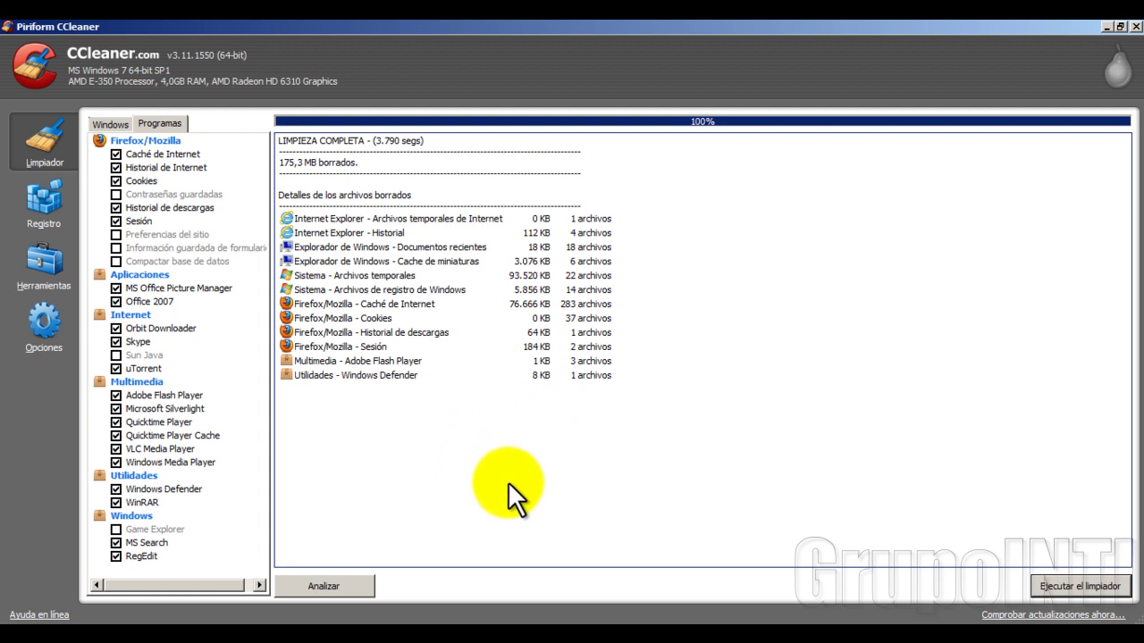
click(328, 586)
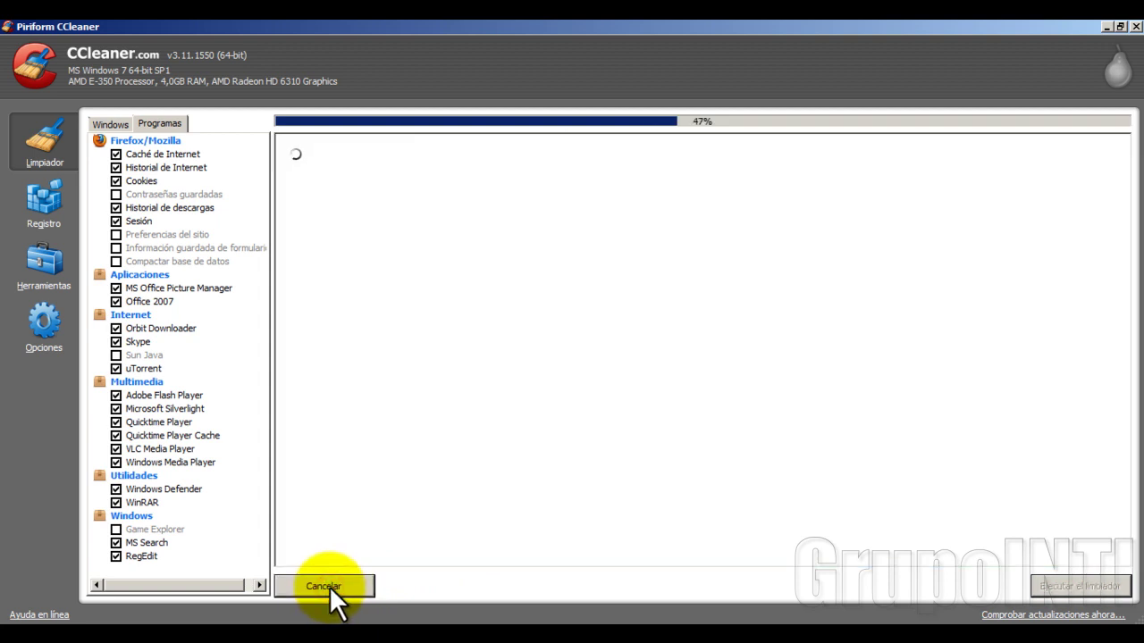